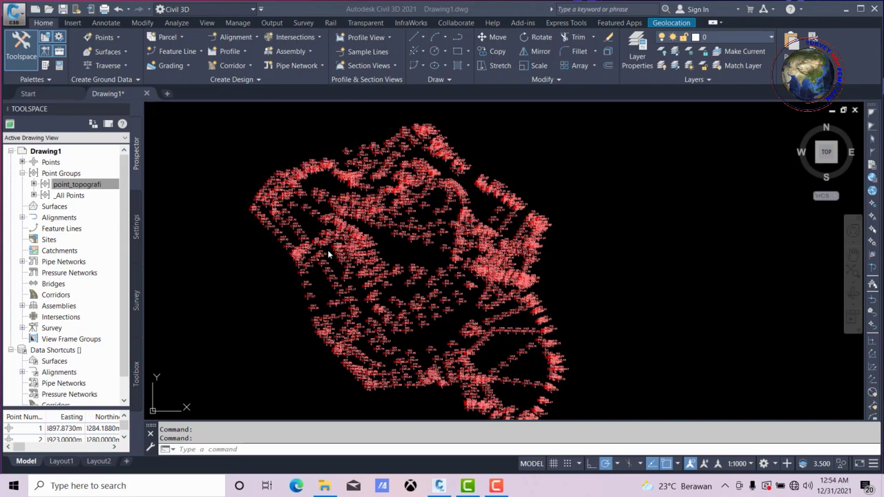
- Open the point_topografi group's Point Group Properties from Prospector's Point Groups
scroll(414, 240, "up", 3)
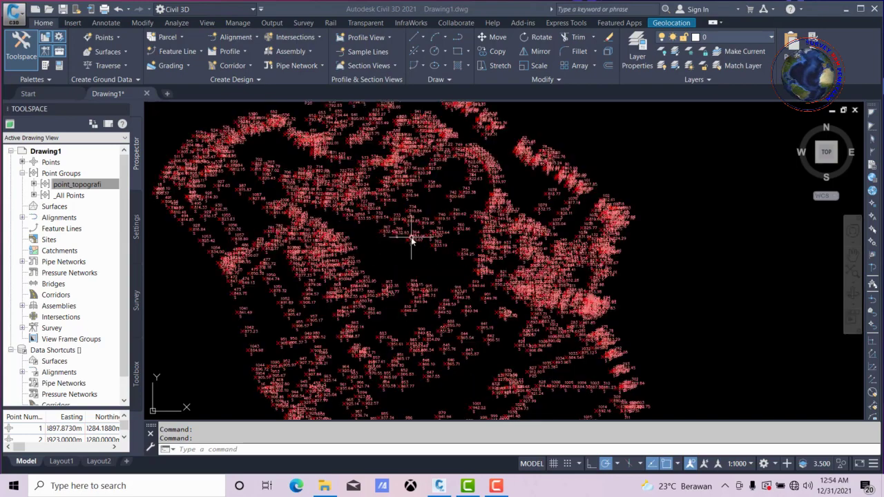
scroll(411, 237, "up", 3)
scroll(440, 176, "down", 5)
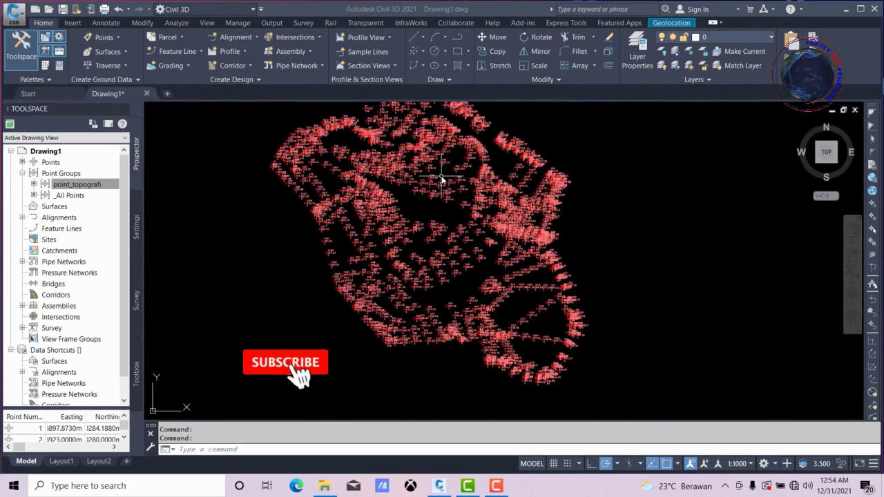
scroll(393, 243, "up", 5)
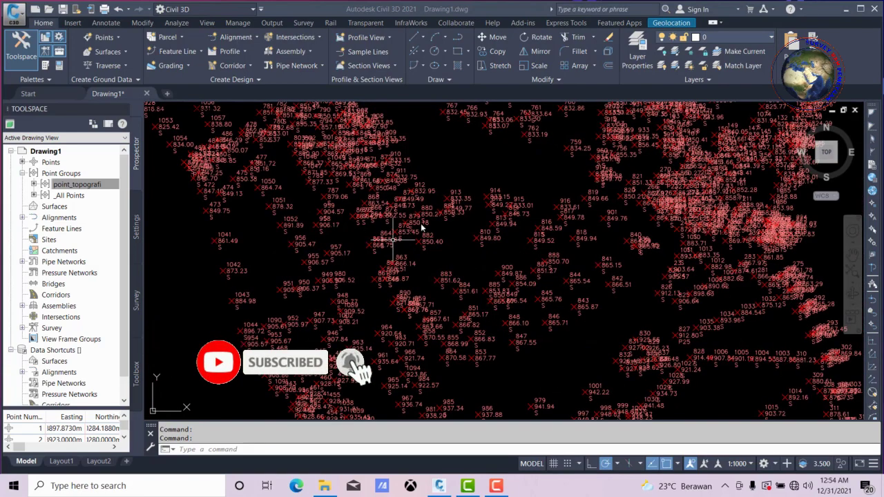
scroll(424, 224, "down", 5)
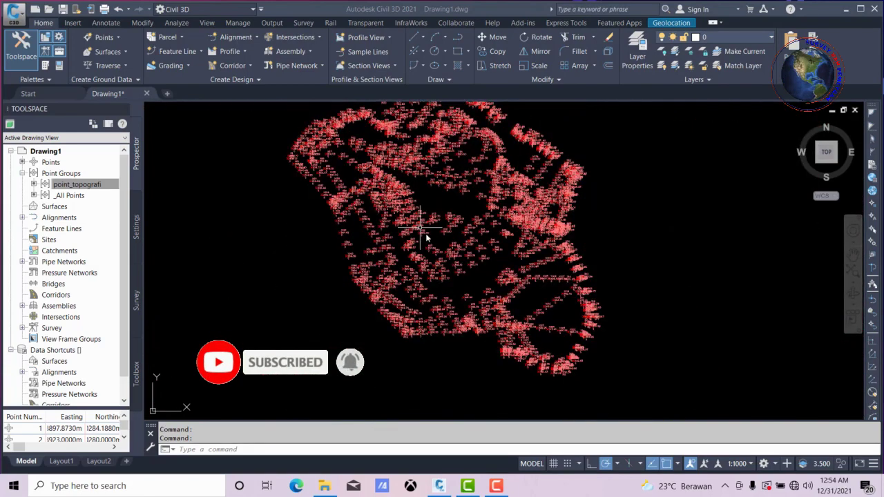
scroll(431, 266, "down", 2)
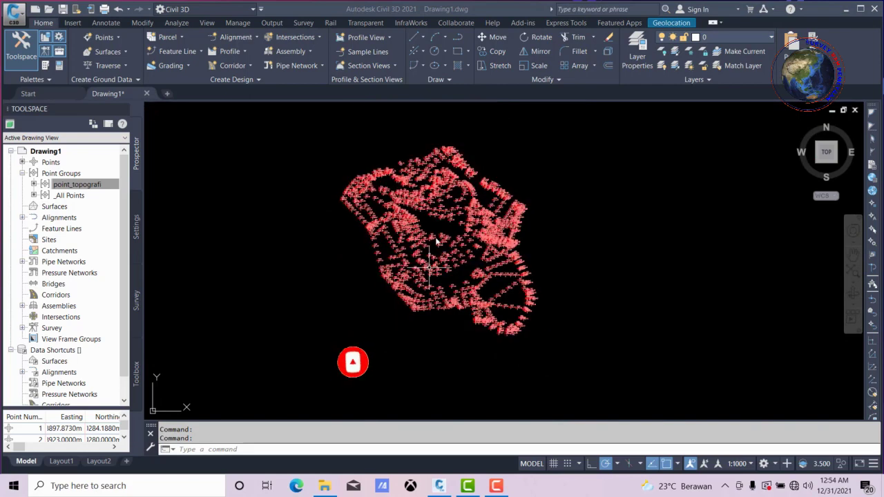
scroll(454, 213, "up", 2)
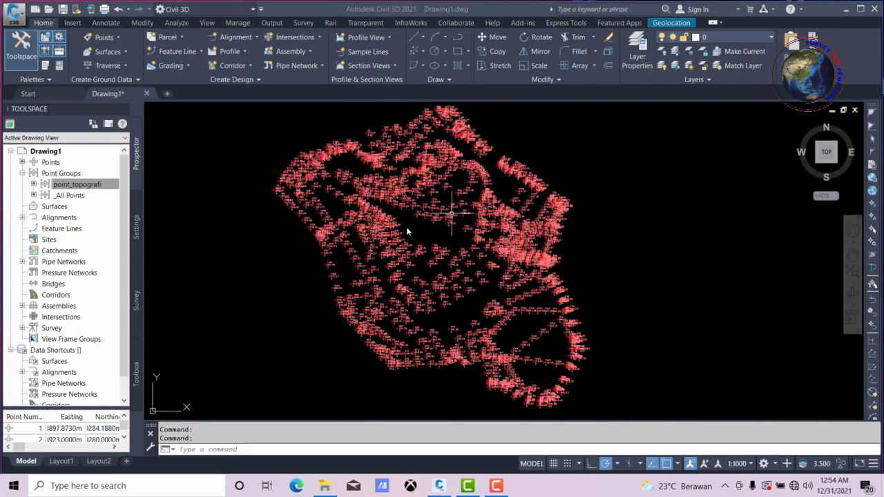
mouse_move(61, 173)
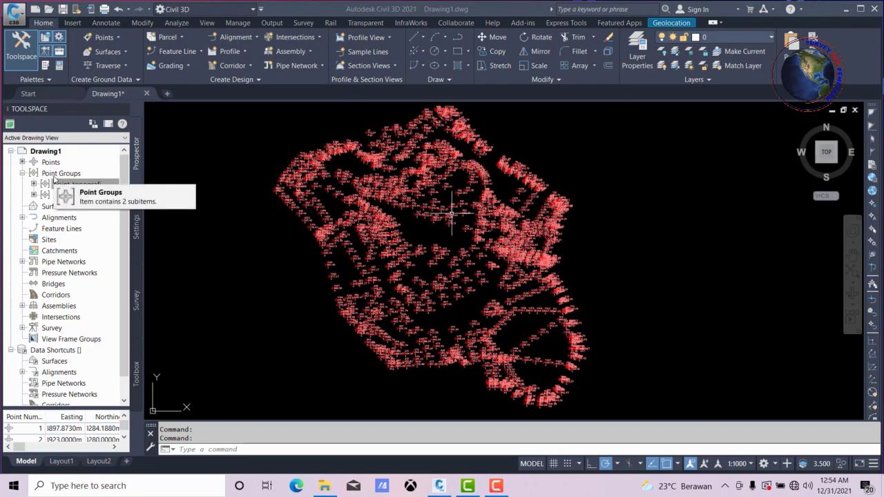
left_click(63, 174)
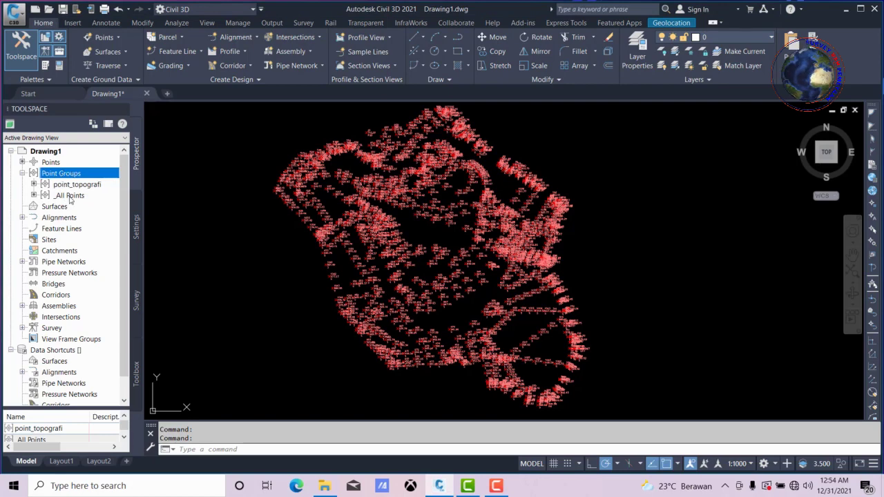
left_click(68, 186)
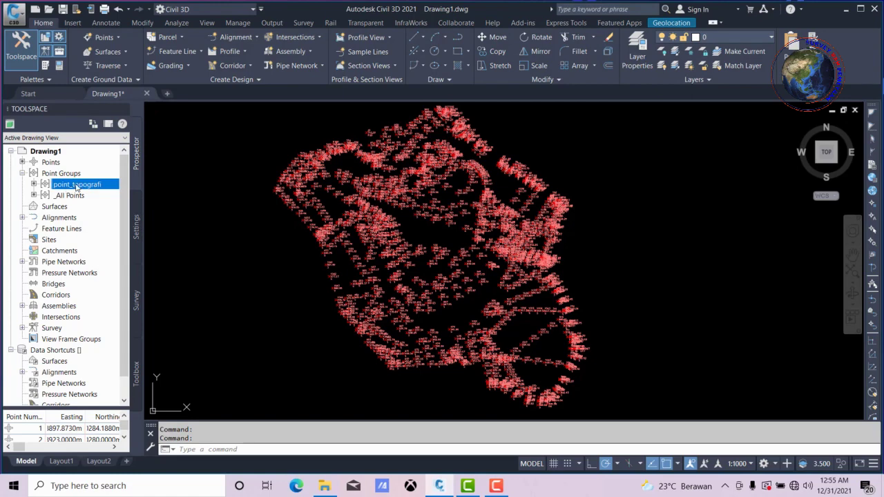
right_click(77, 188)
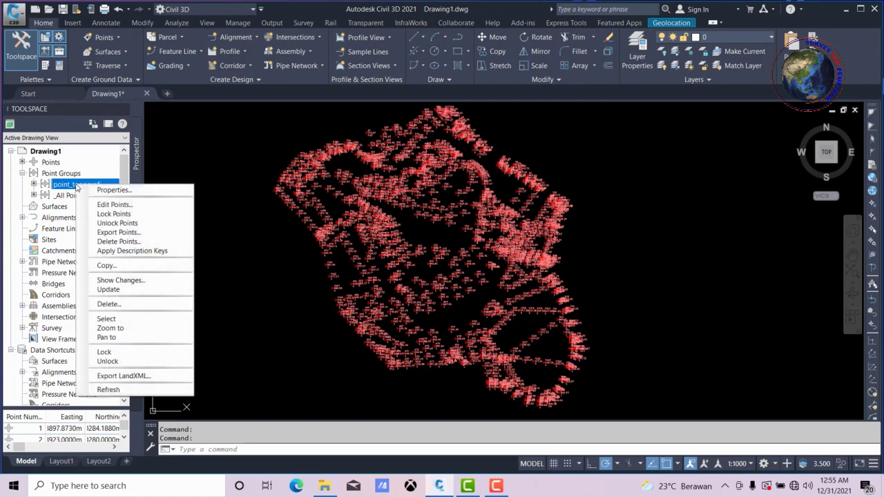
left_click(110, 190)
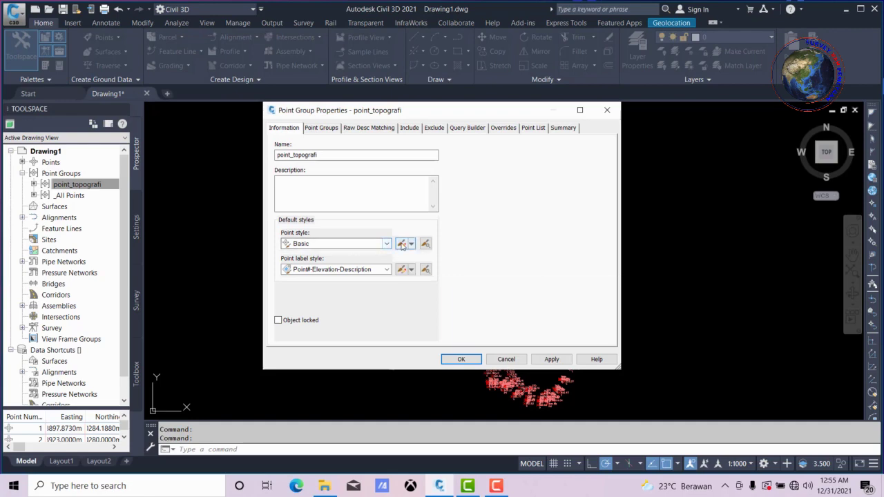
- Edit the group's Basic point style to see its 2.50mm X marker settings
left_click(403, 245)
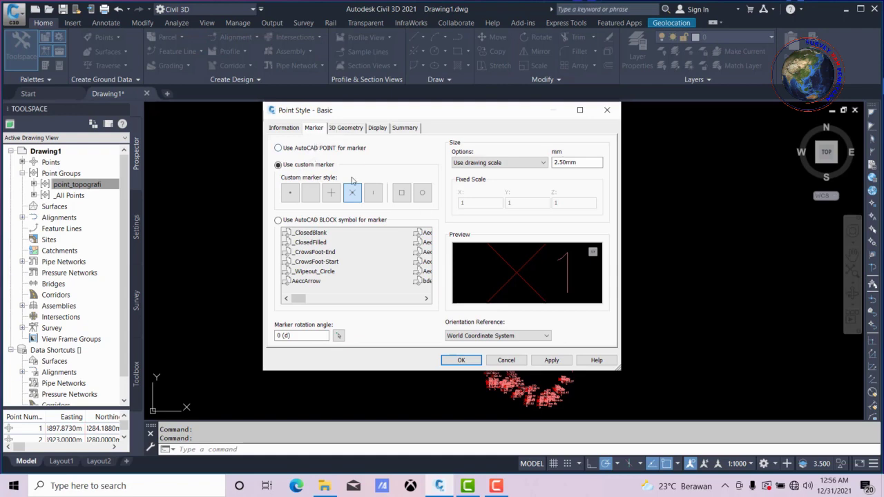
- Keep the X custom marker and change its size from 2.50mm to 0.25mm
left_click(296, 129)
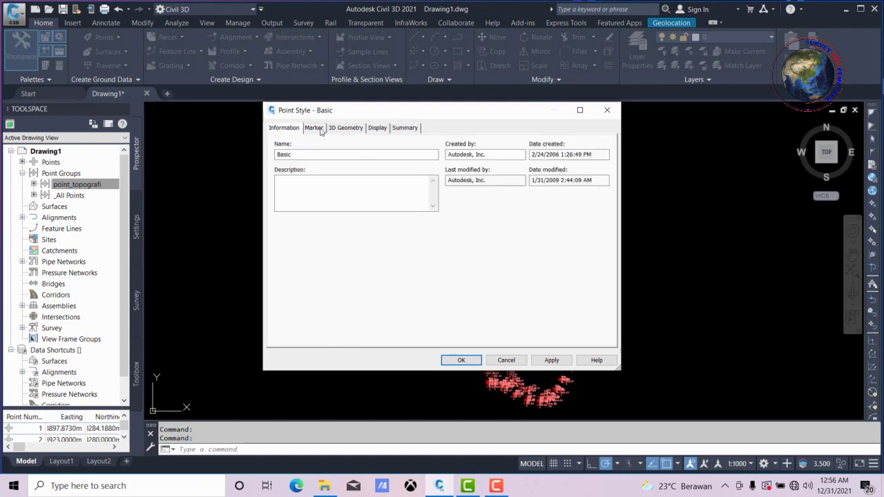
left_click(321, 129)
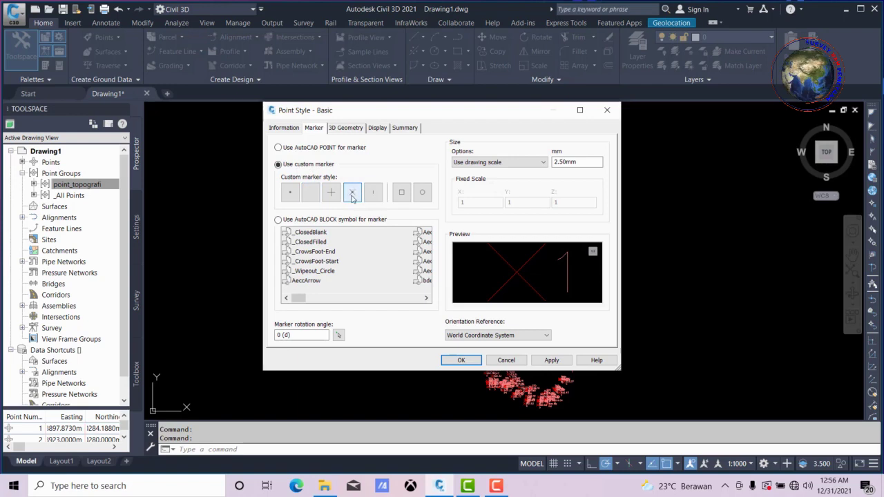
left_click(353, 198)
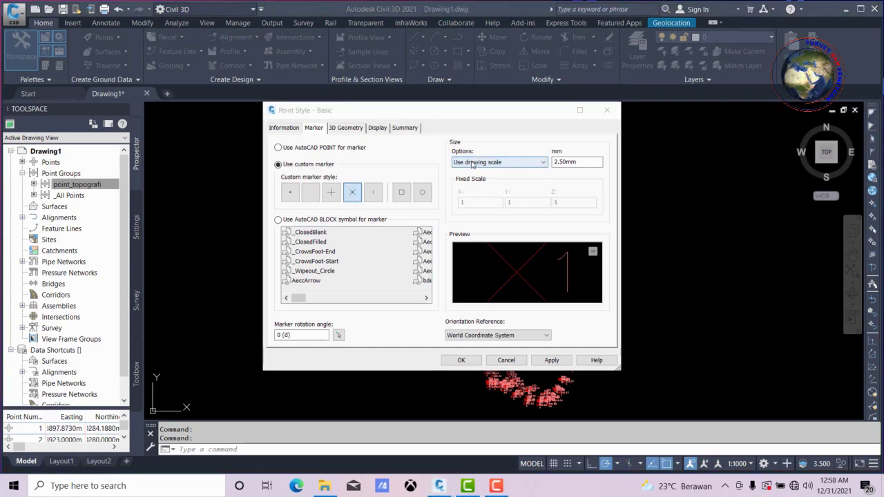
left_click(553, 163)
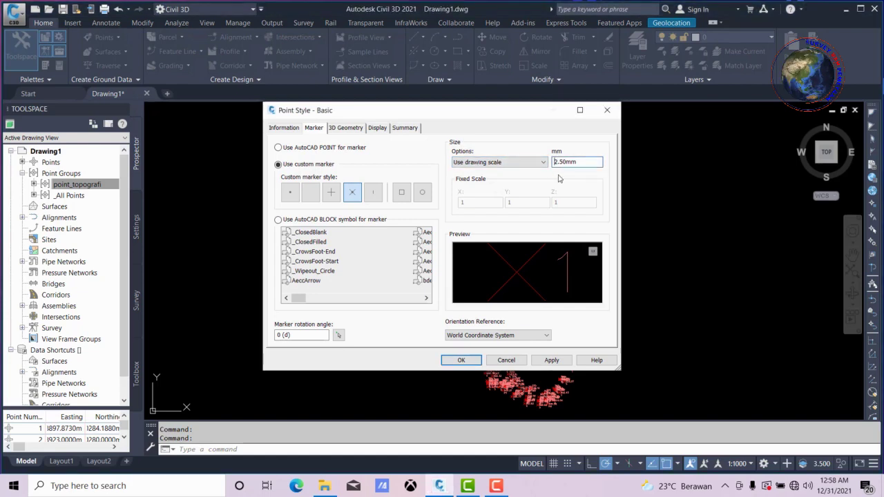
key("Delete")
type("0.")
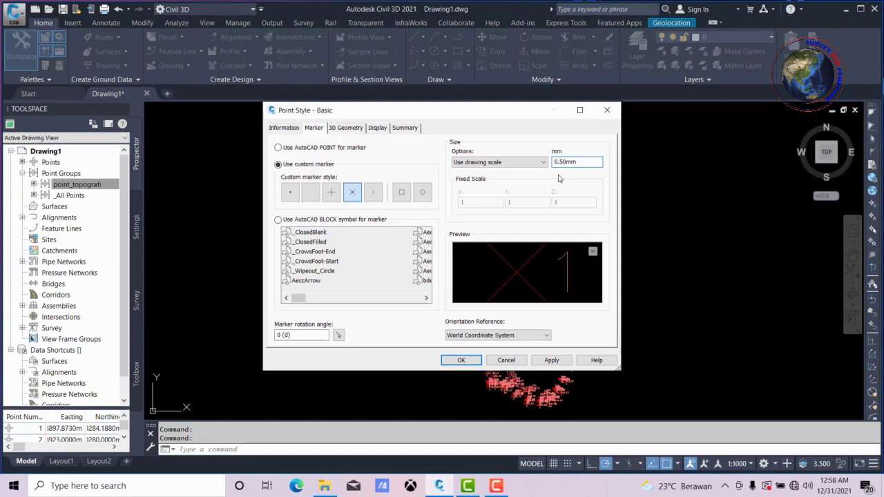
type("25")
key("Delete")
key("Delete")
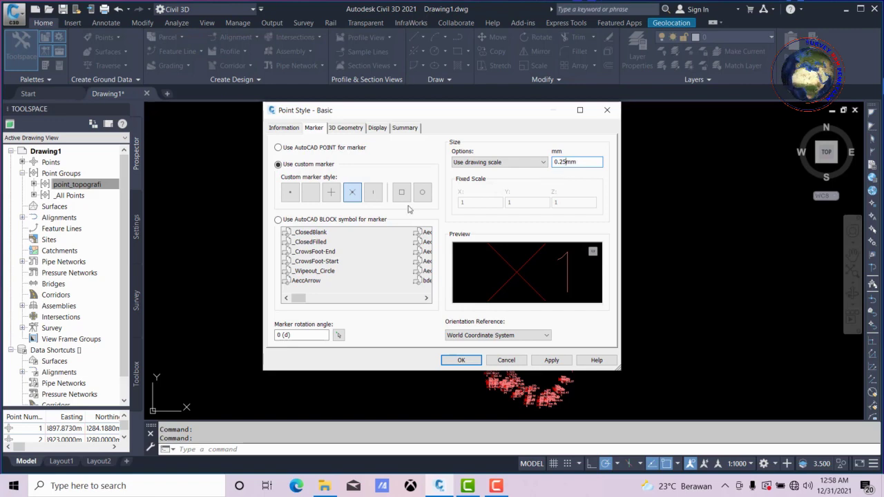
- Colour the point marker white and apply the 0.25mm X marker style settings
left_click(376, 130)
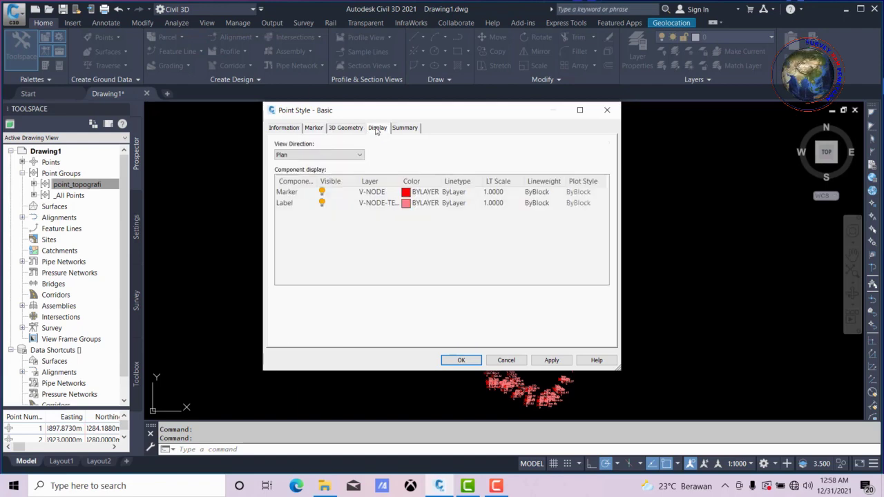
left_click(292, 193)
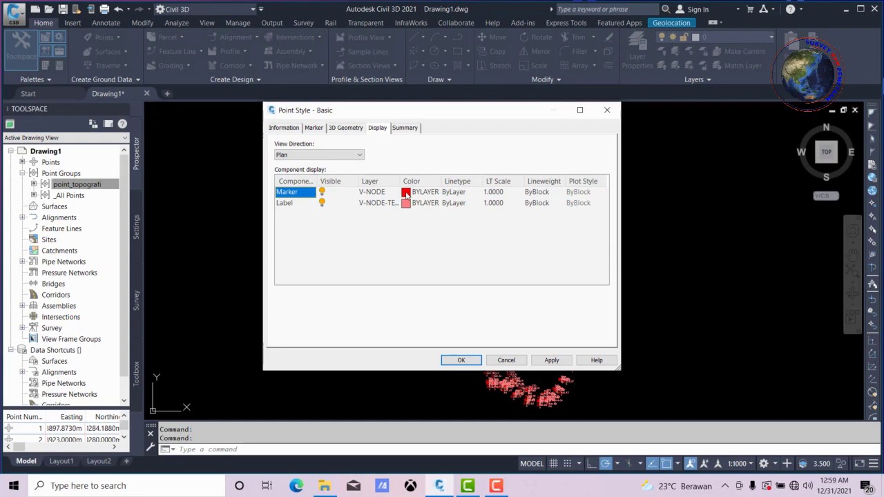
left_click(406, 193)
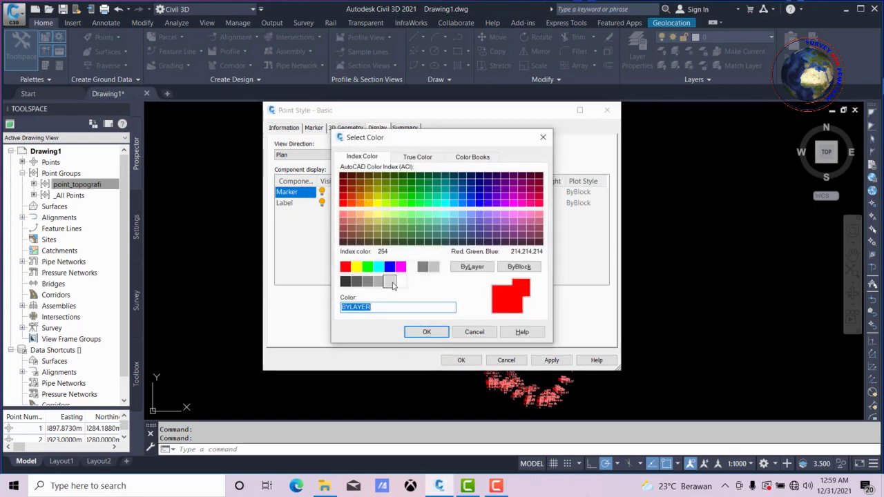
left_click(411, 268)
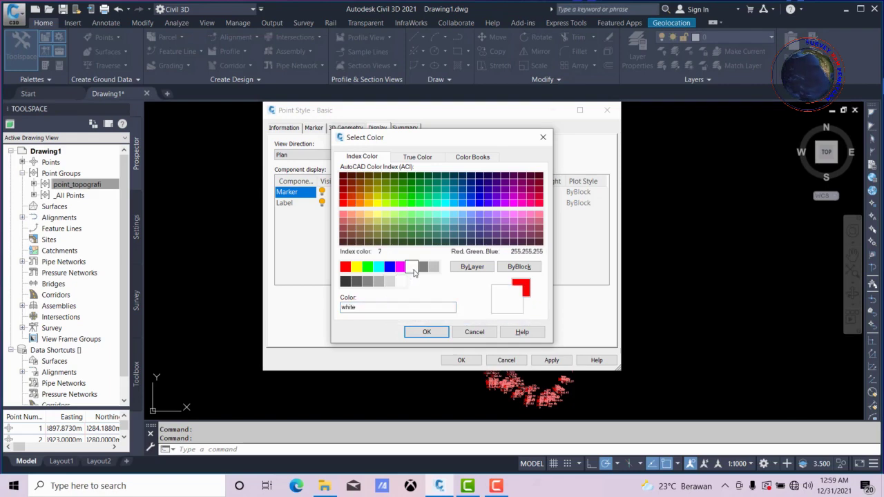
left_click(426, 333)
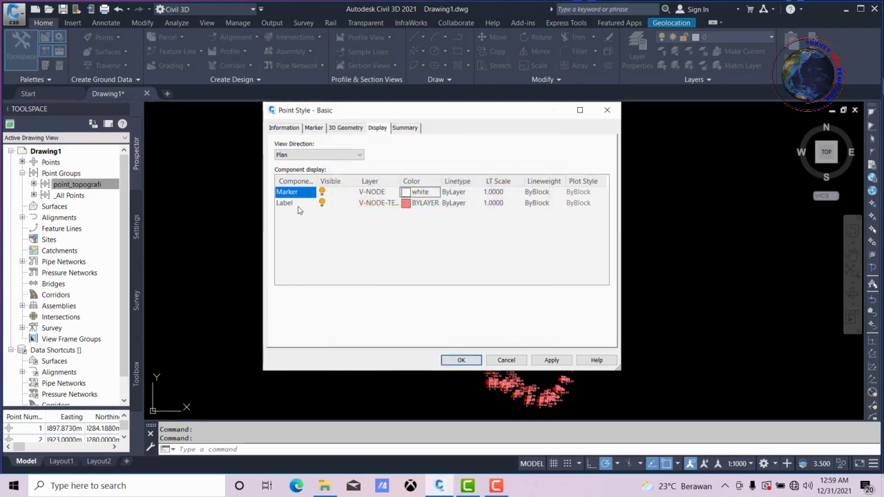
left_click(295, 204)
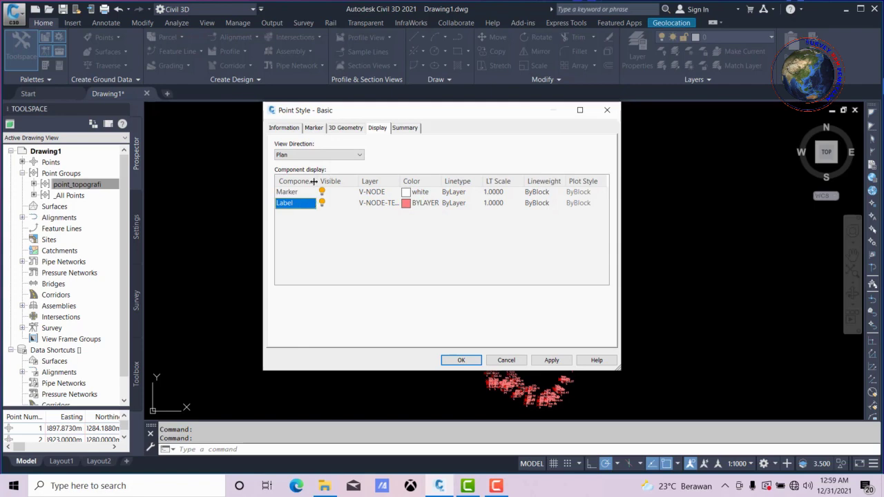
left_click(308, 130)
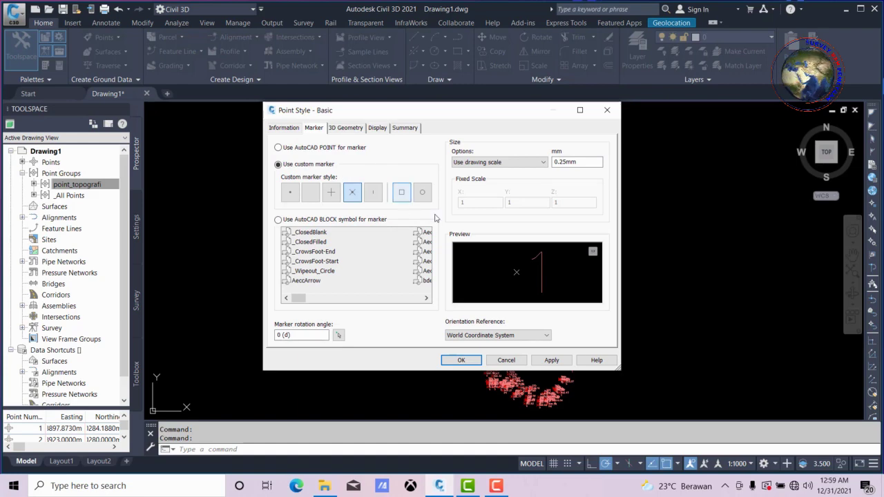
left_click(551, 360)
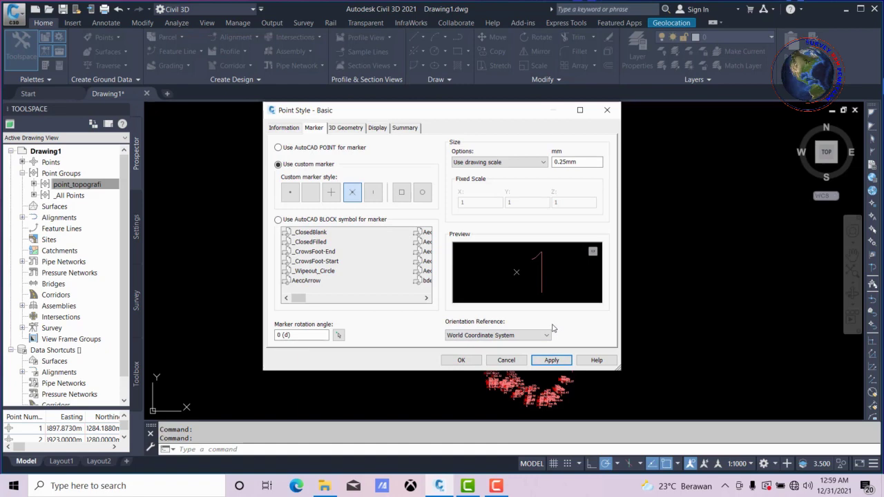
- Accept the Basic point style changes and open the Point#-Elevation-Description label style
left_click(464, 360)
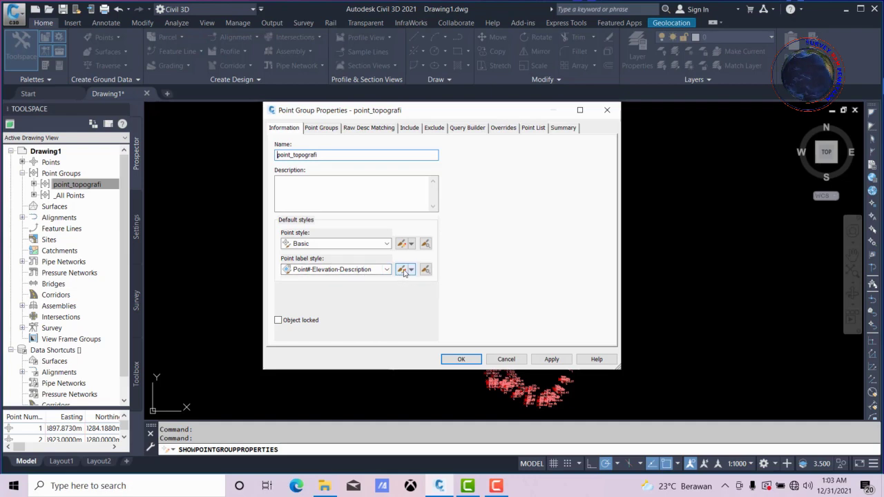
left_click(402, 269)
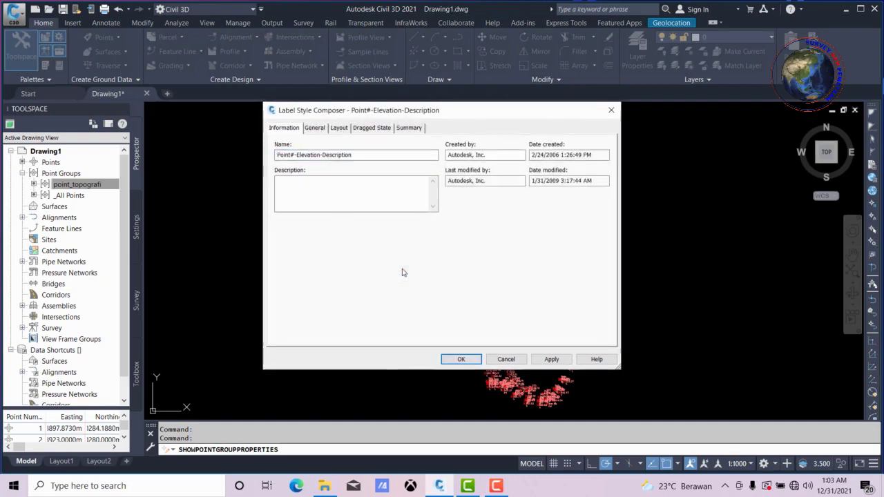
- Make the Point Description label text 0.50mm high and green
left_click(339, 128)
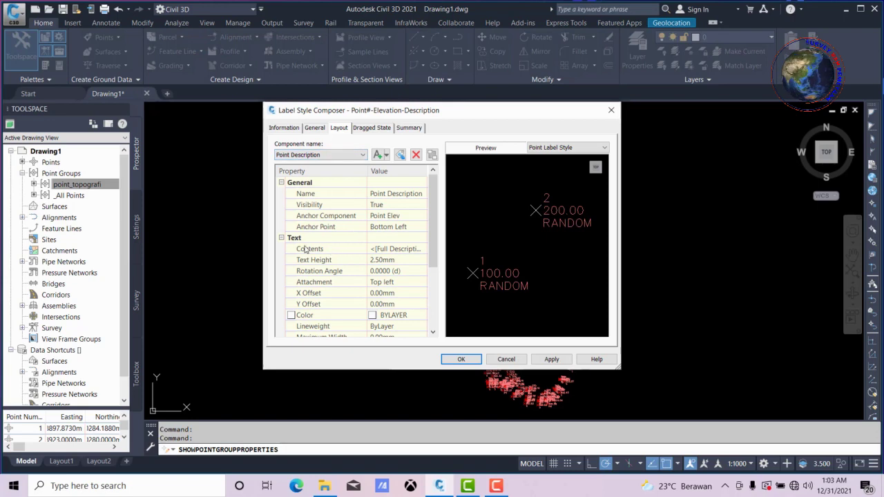
left_click(383, 260)
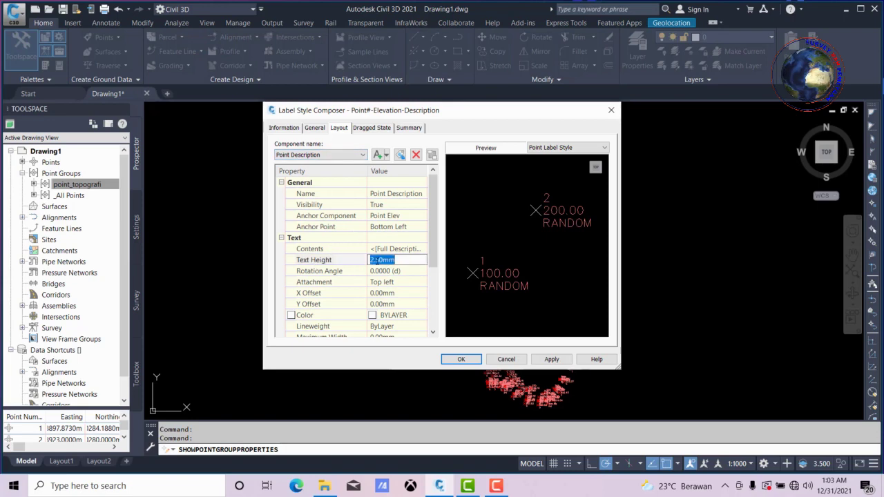
left_click(373, 260)
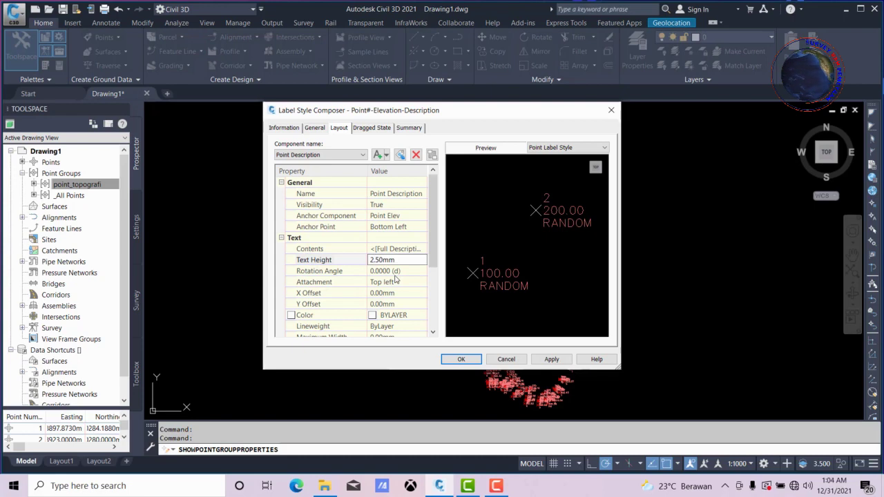
key("BackSpace")
type("0")
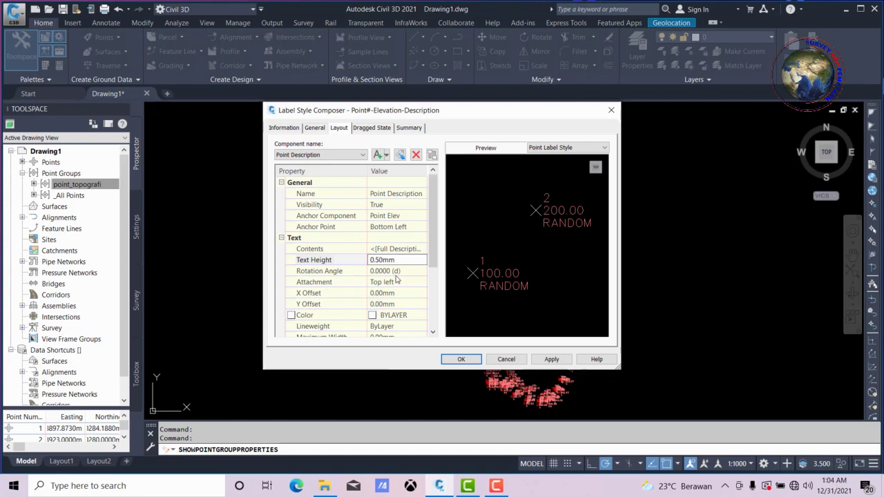
left_click_drag(433, 243, 434, 285)
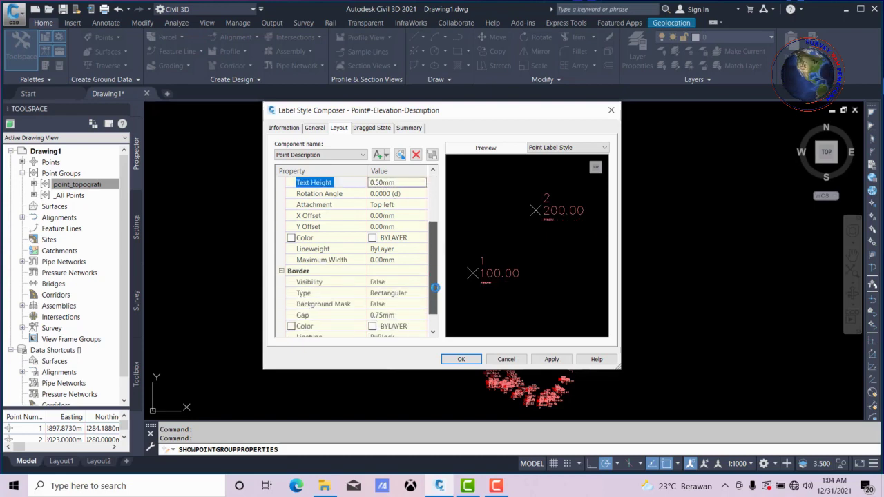
left_click(374, 241)
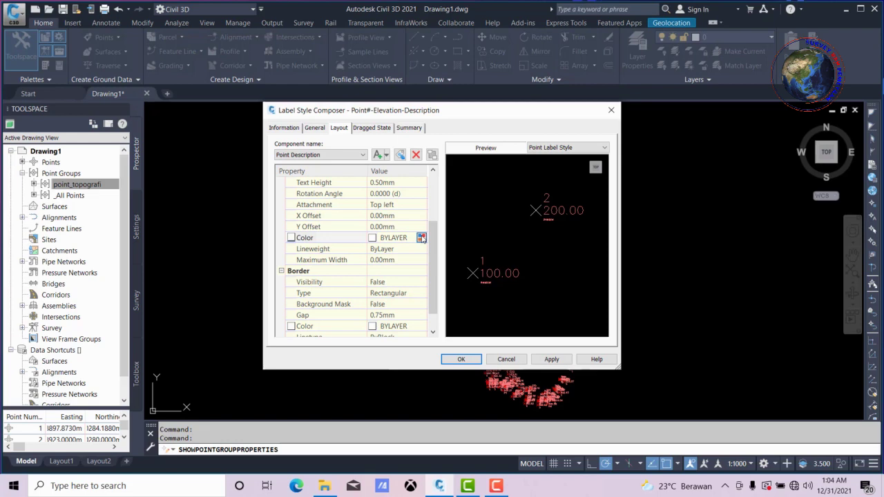
left_click(421, 238)
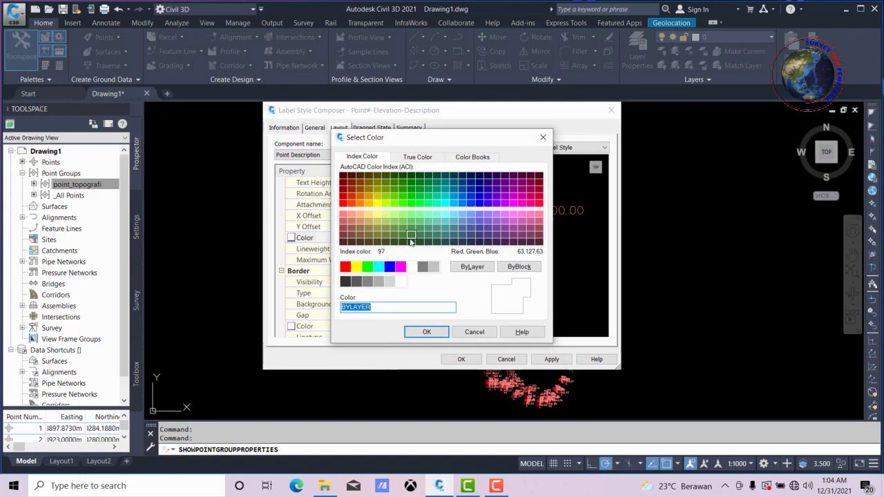
left_click(368, 267)
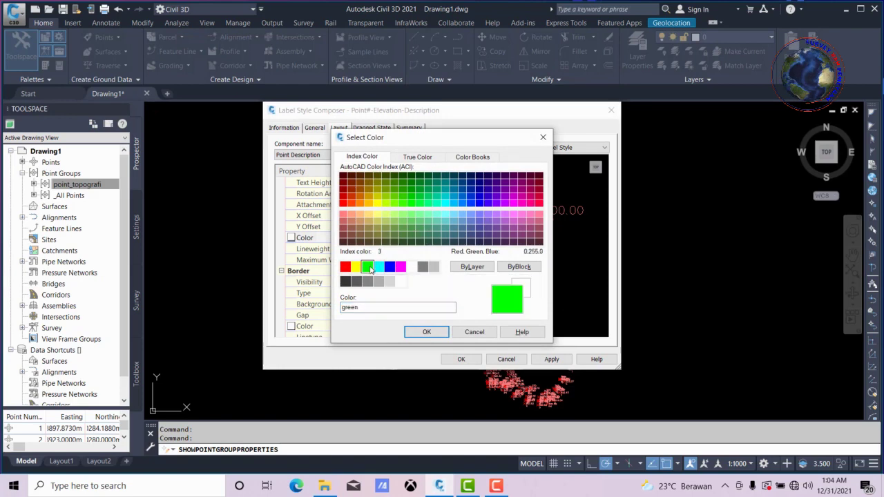
left_click(427, 333)
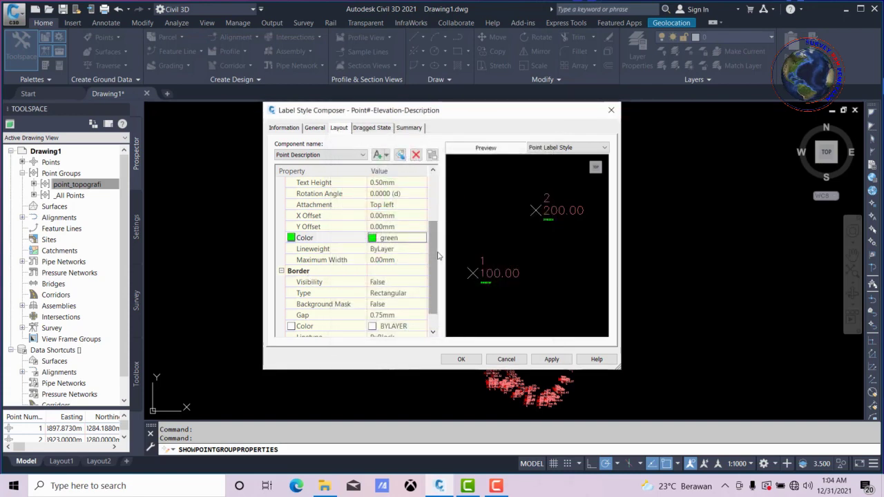
- Reduce the Point Description border gap from 0.75mm to 0.10mm
scroll(436, 275, "down", 2)
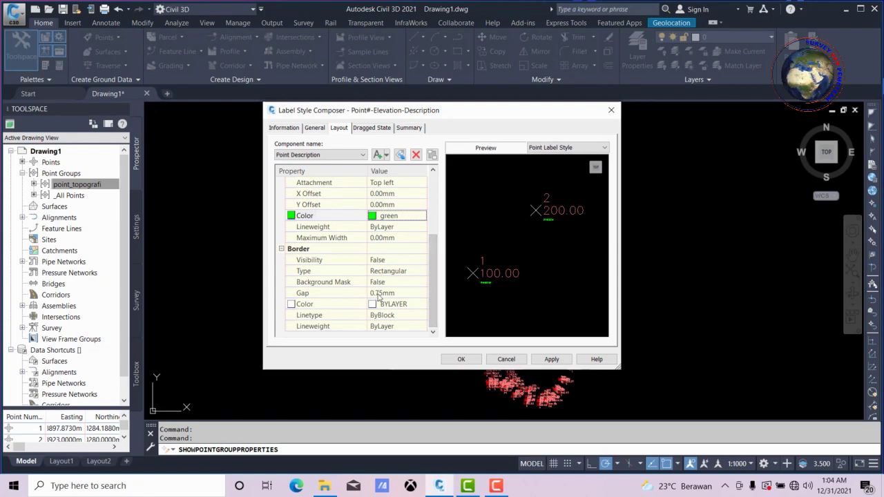
left_click(378, 294)
left_click(380, 293)
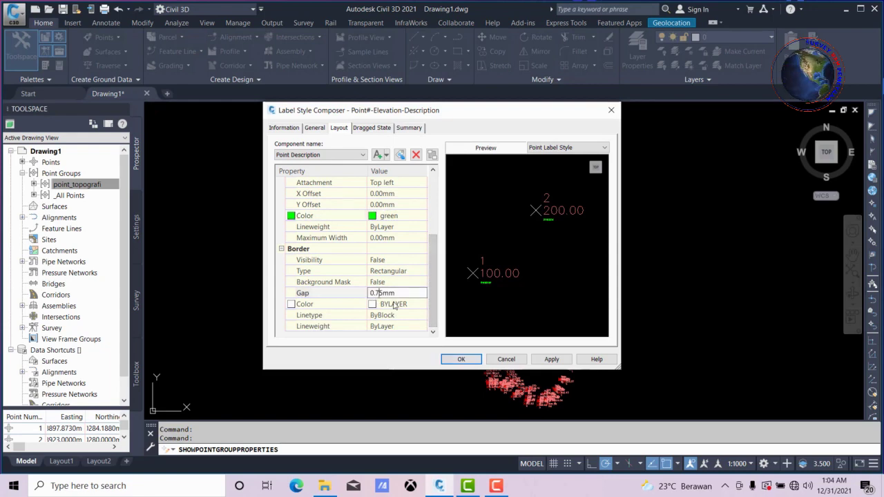
key("BackSpace")
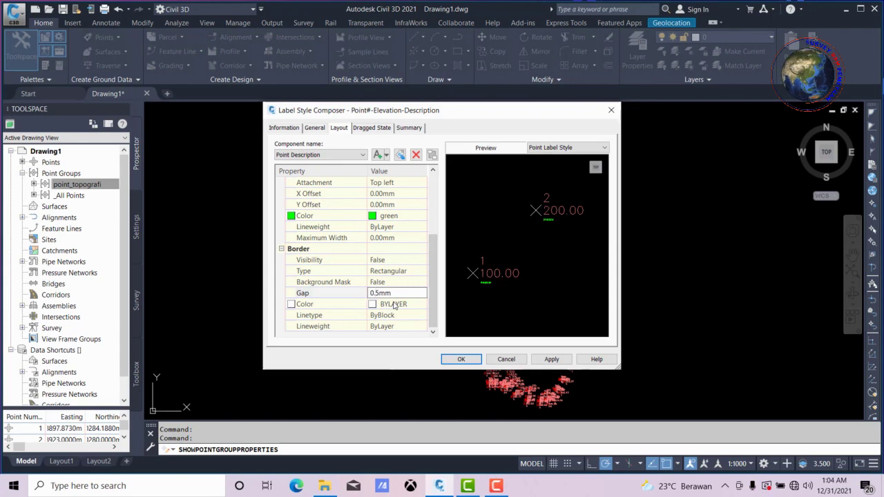
type("1")
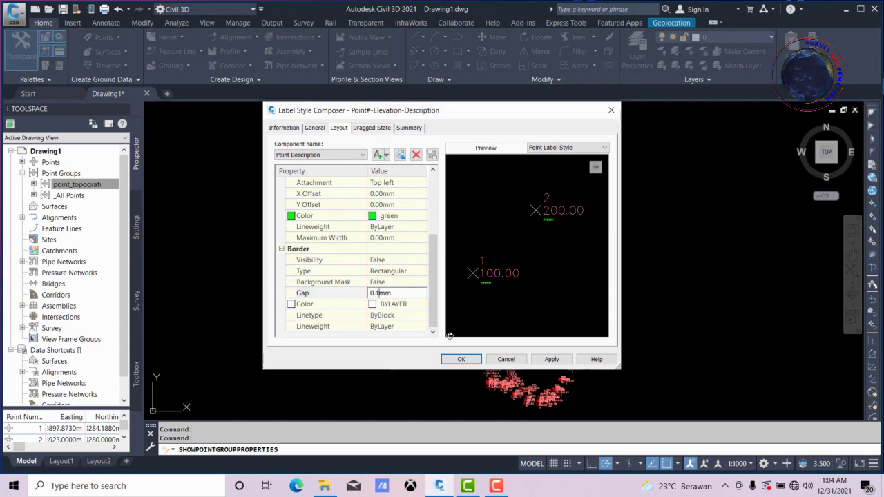
left_click(433, 314)
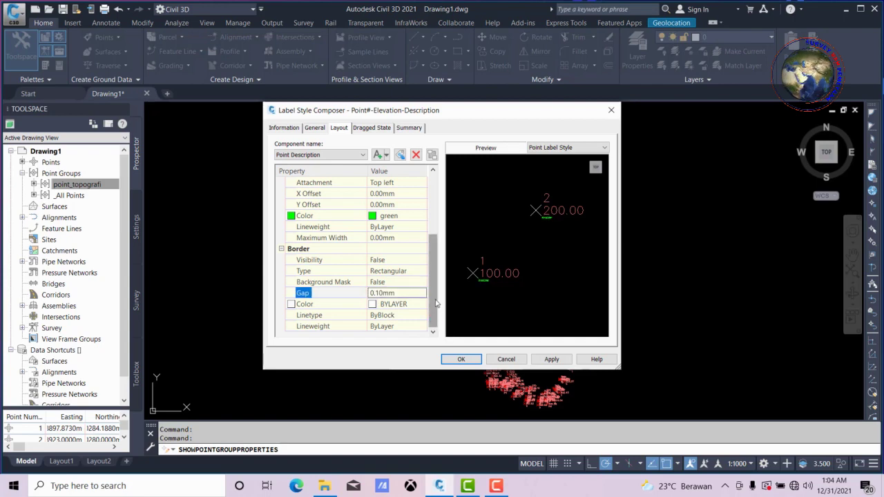
left_click_drag(434, 289, 434, 274)
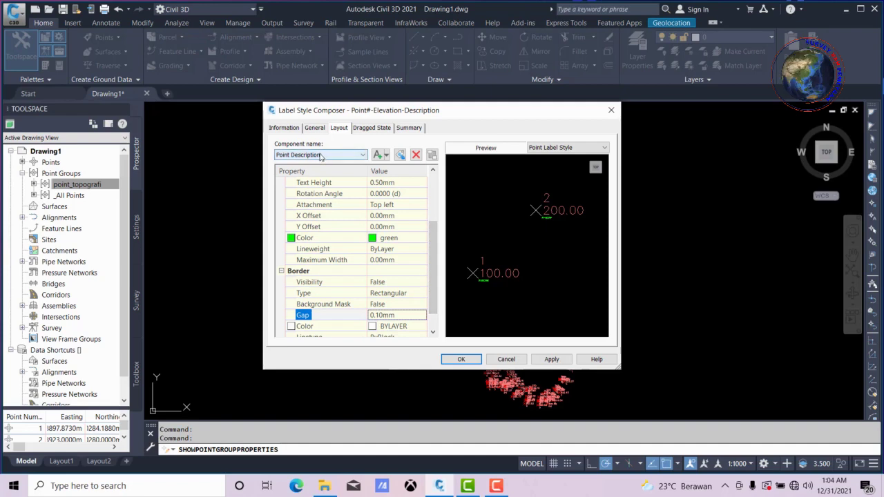
- Delete the Point Number component, leaving only Point Elev and Point Description
left_click(362, 157)
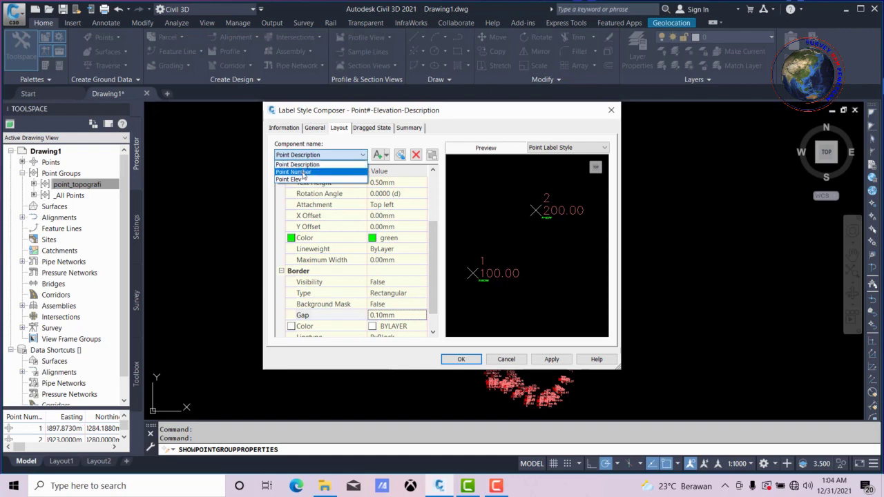
left_click(304, 172)
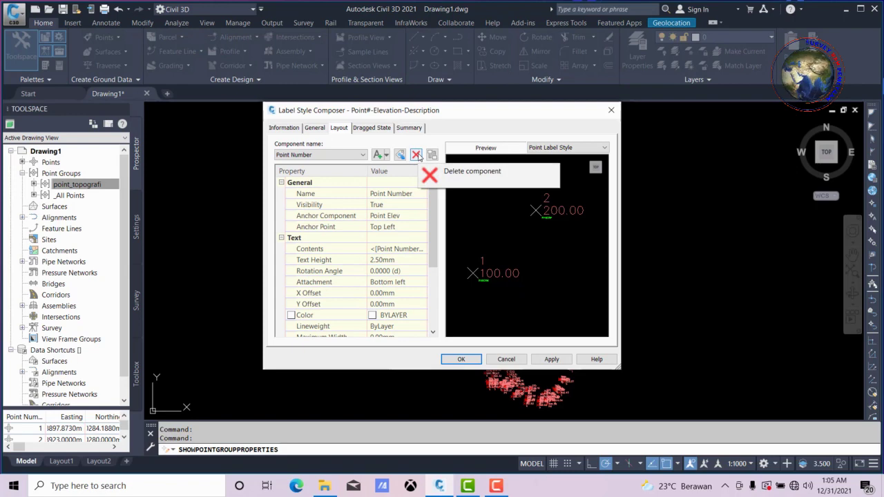
left_click(416, 155)
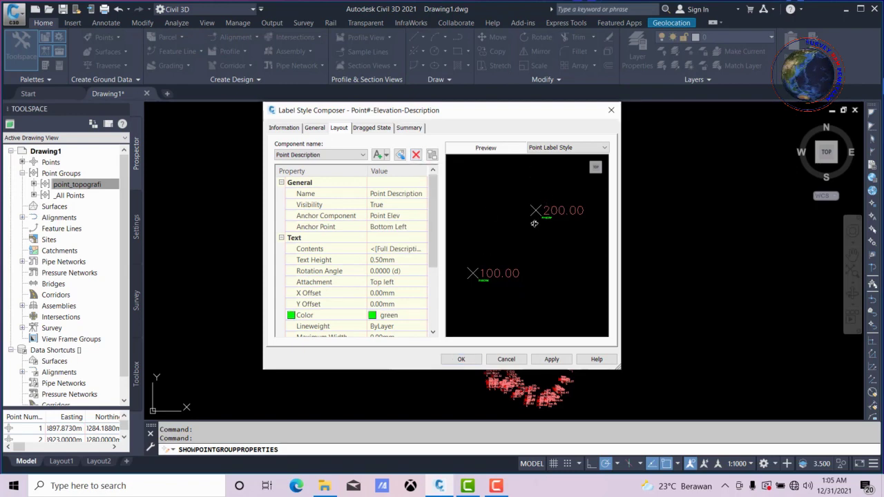
left_click(364, 157)
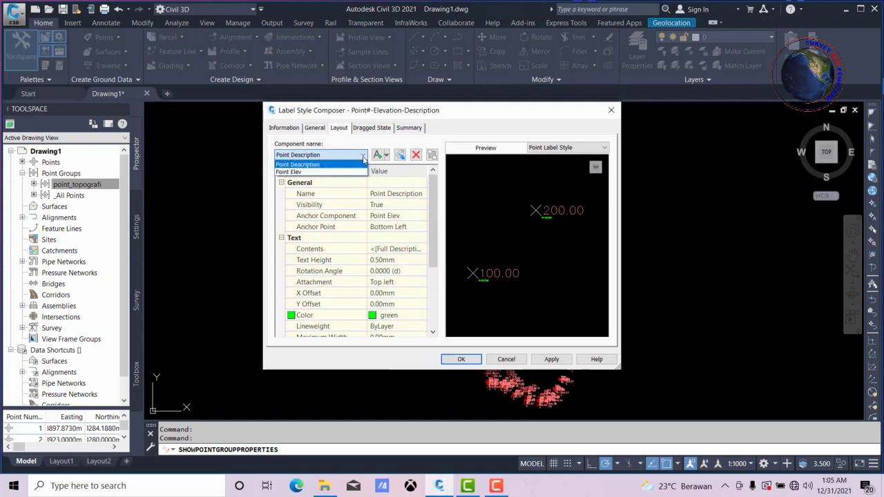
- Set the Point Elev text height to 0.50mm and bring up its colour chooser
left_click(300, 173)
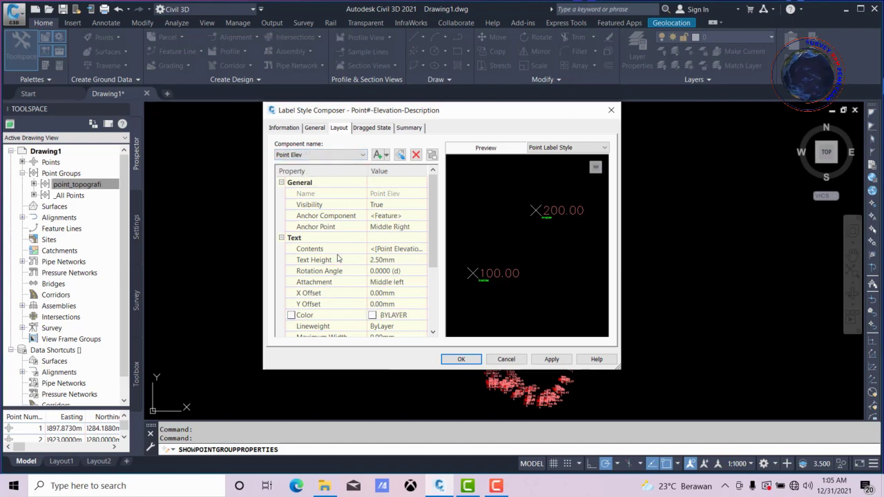
scroll(422, 236, "down", 2)
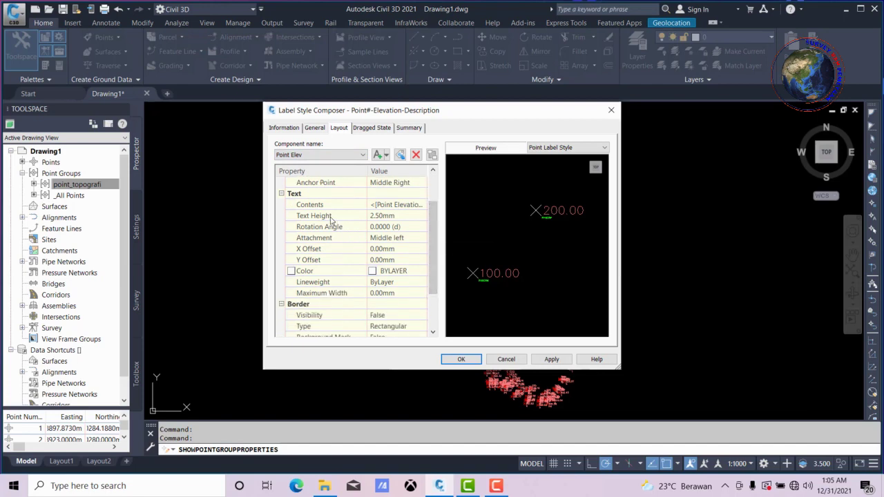
left_click(377, 216)
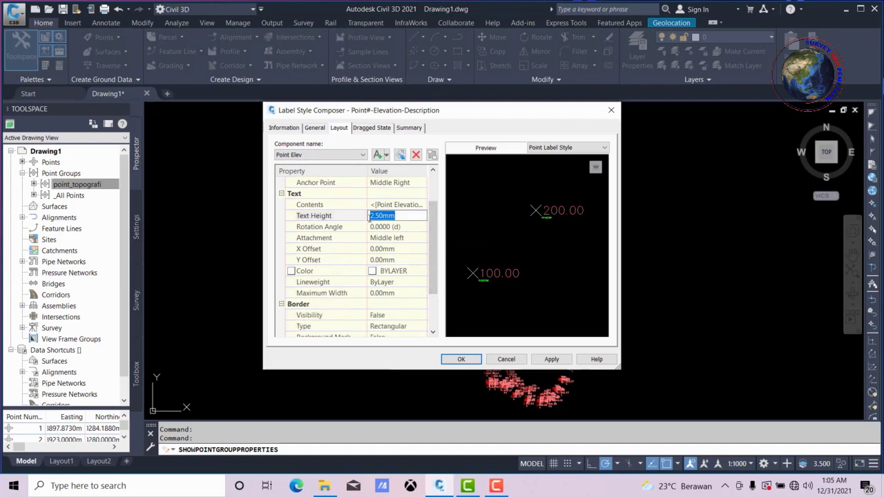
left_click(369, 216)
key("Delete")
key("Delete")
type("0")
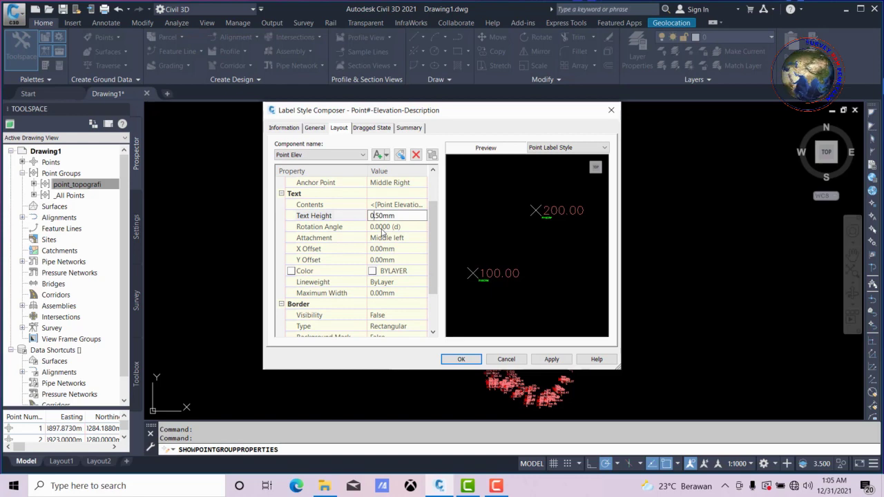
left_click(314, 272)
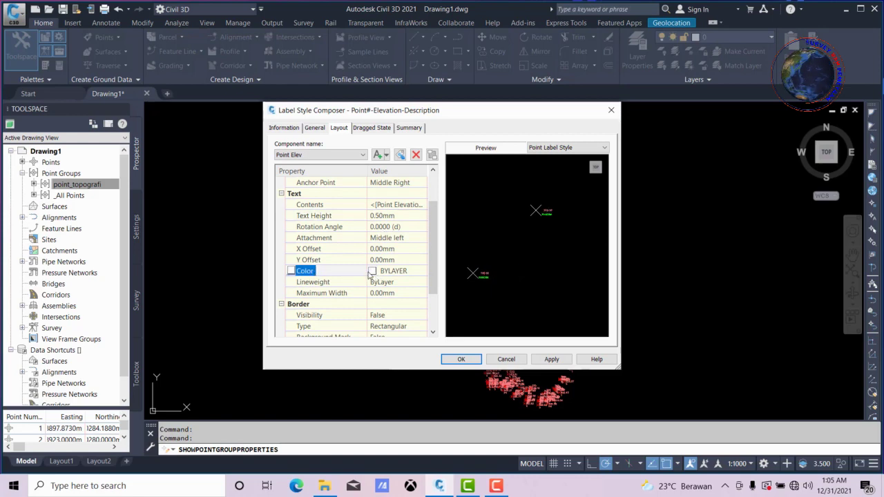
left_click(373, 272)
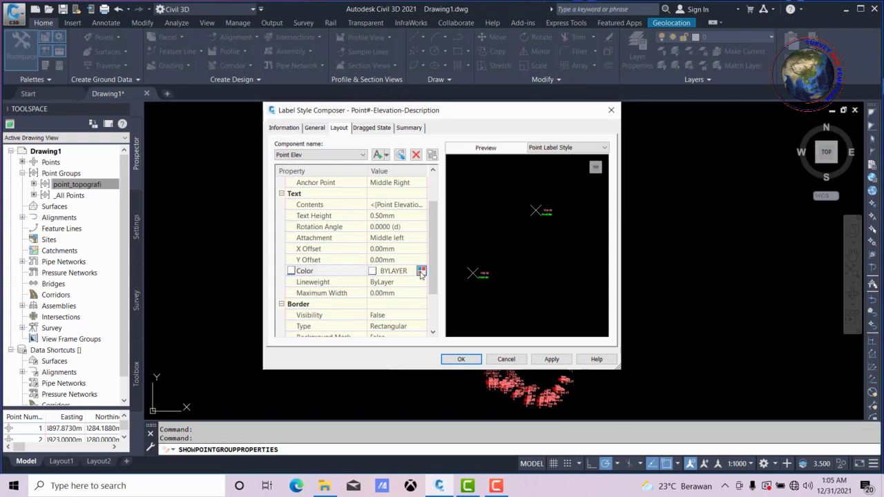
left_click(421, 271)
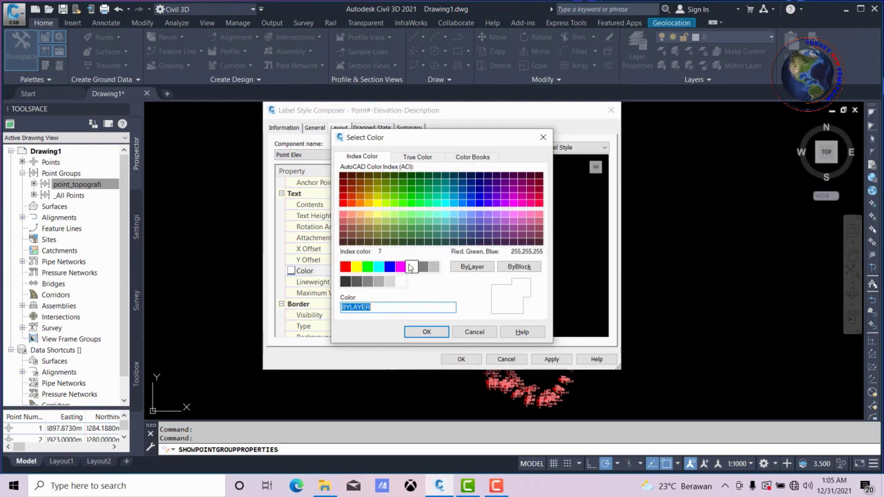
- Colour the Point Elev label text red
left_click(347, 270)
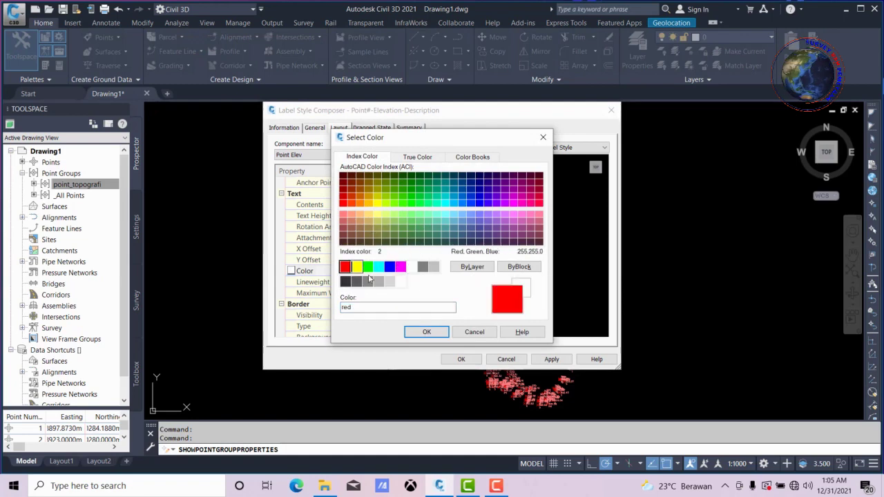
left_click(433, 333)
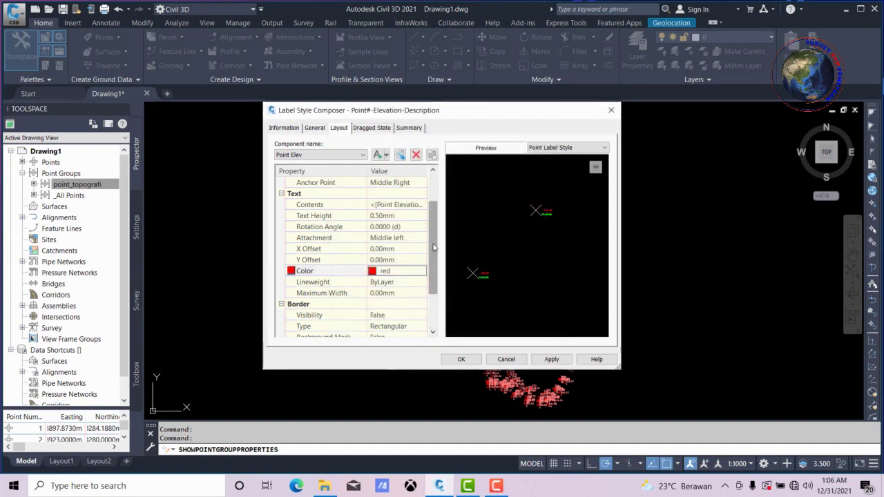
left_click_drag(434, 247, 434, 280)
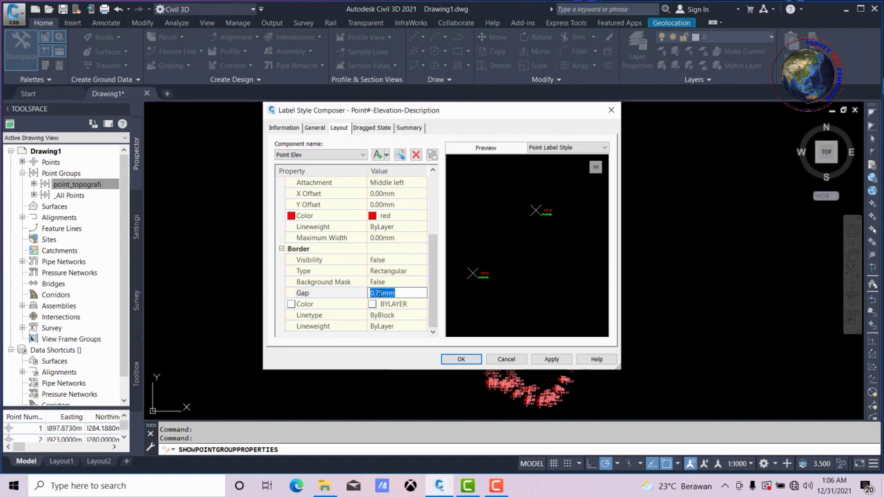
- Set the Point Elev label's border gap to 0.1mm and save the label style
left_click(379, 292)
key("BackSpace")
key("Delete")
type("1")
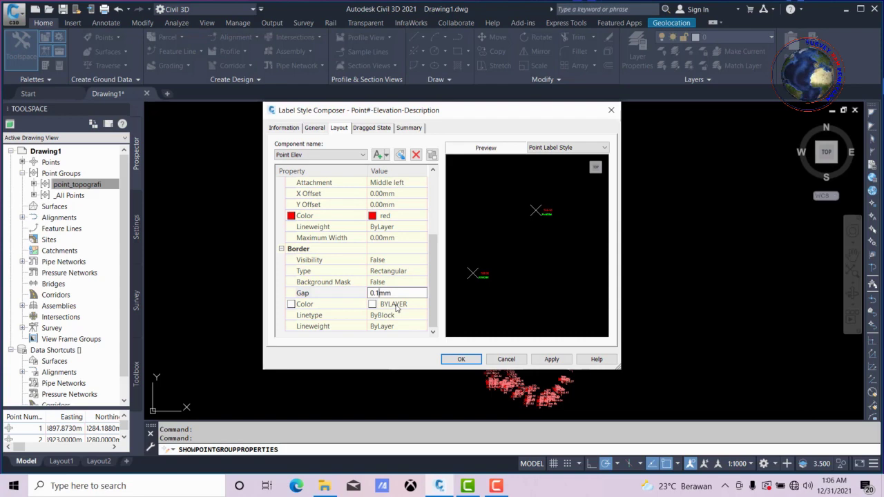
left_click(433, 279)
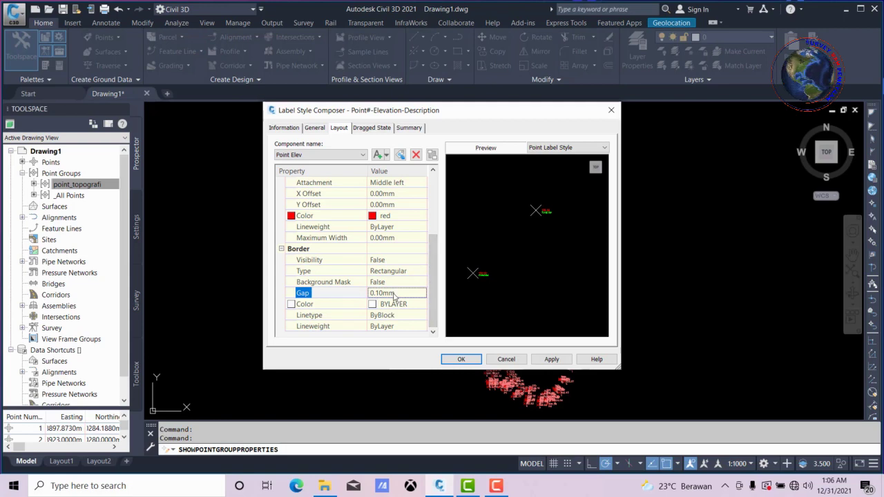
left_click(552, 361)
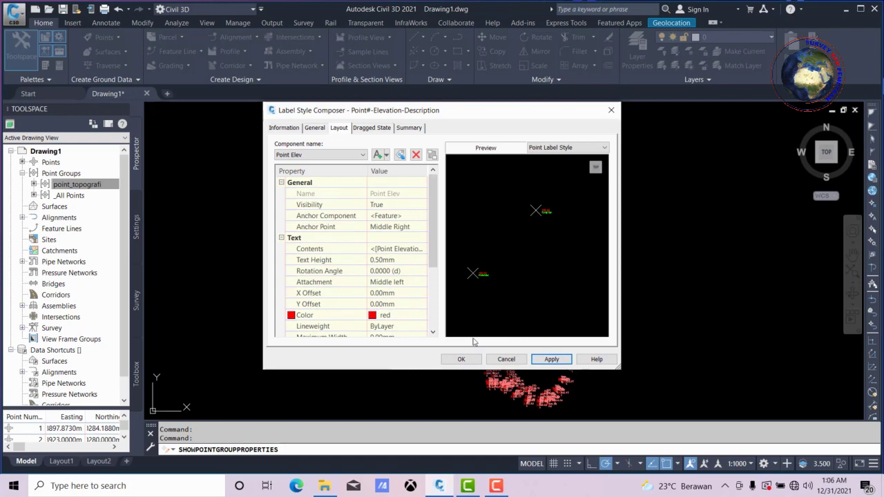
left_click(462, 359)
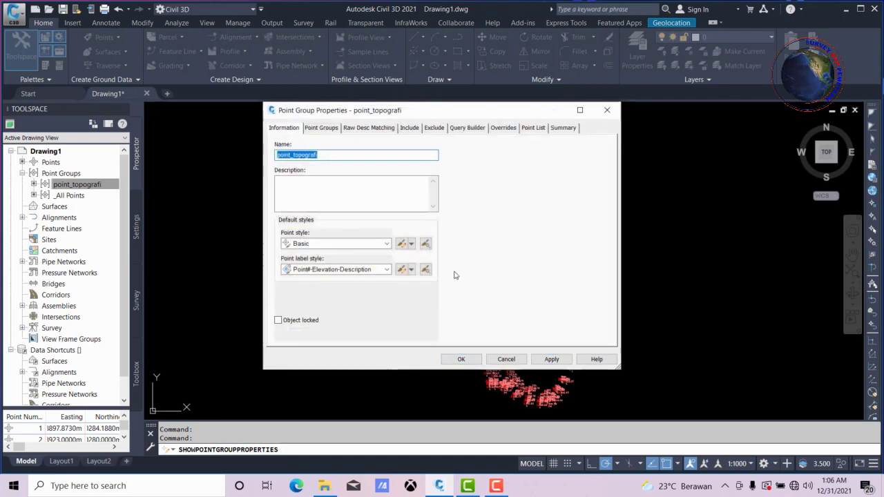
- Apply and accept the point_topografi point group properties so the points redraw
left_click(550, 359)
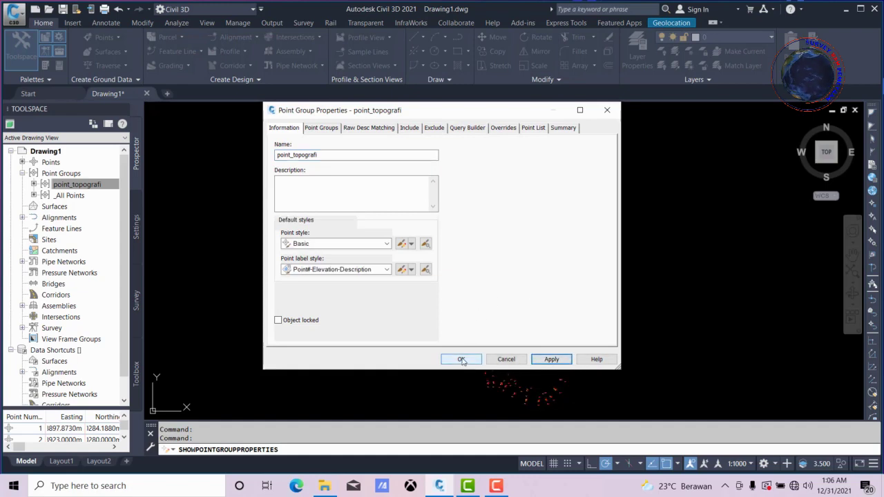
left_click(462, 360)
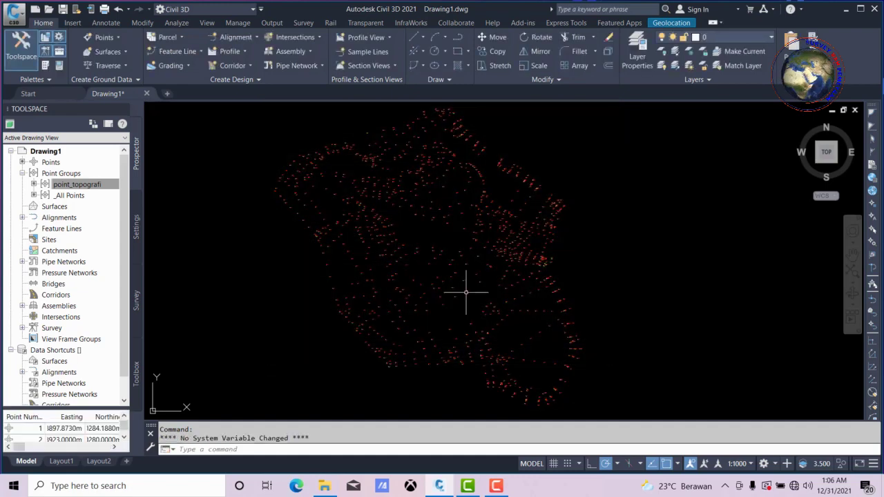
scroll(456, 283, "up", 3)
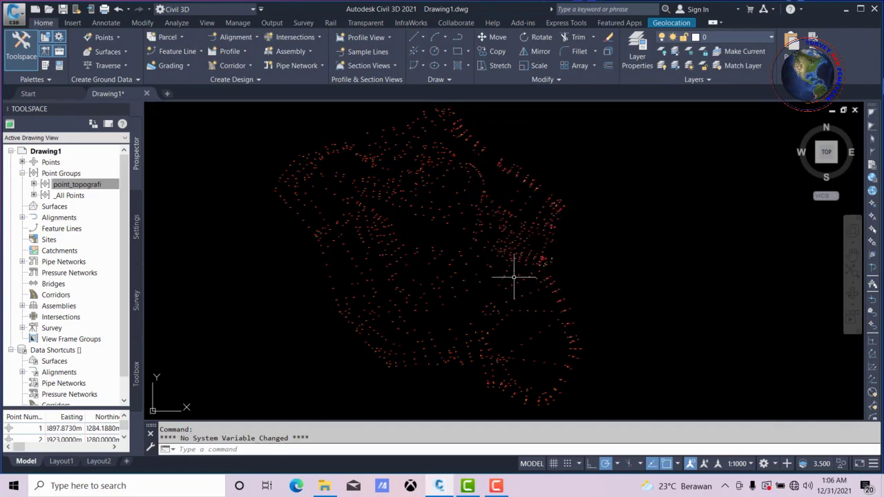
scroll(414, 277, "up", 3)
scroll(415, 253, "up", 2)
scroll(410, 237, "down", 5)
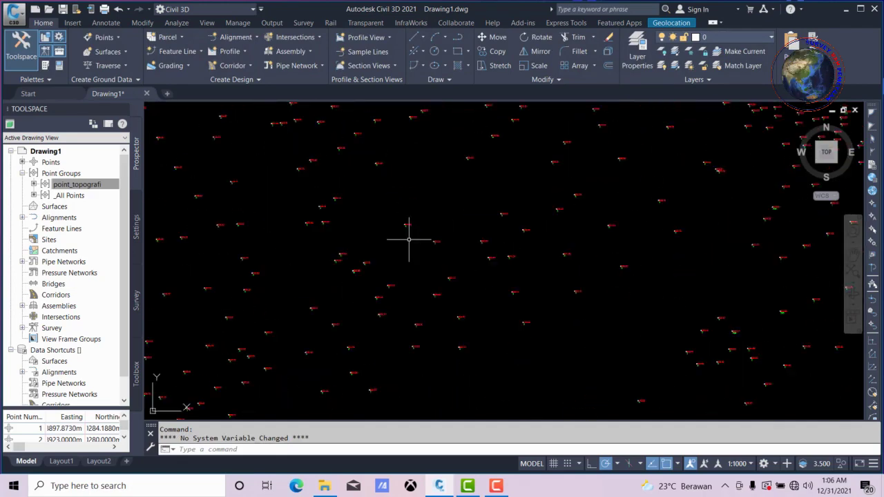
scroll(410, 239, "down", 3)
scroll(483, 159, "up", 3)
scroll(465, 182, "up", 3)
scroll(442, 214, "up", 3)
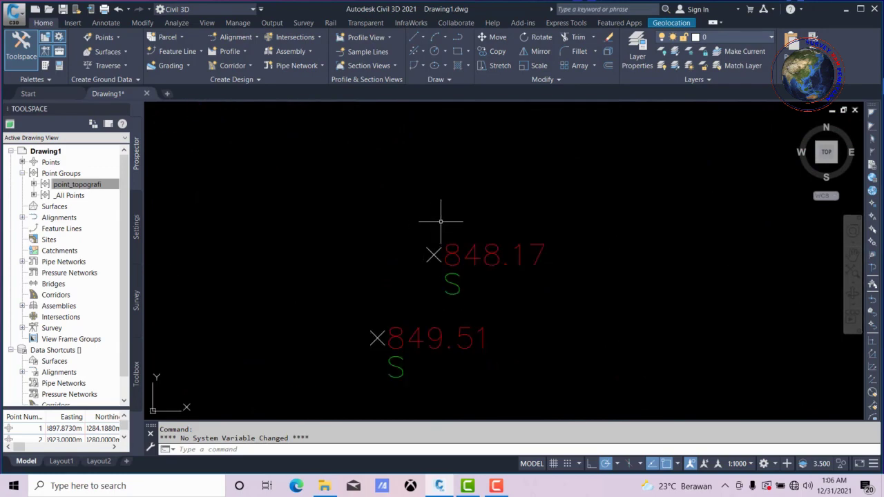
scroll(458, 217, "down", 5)
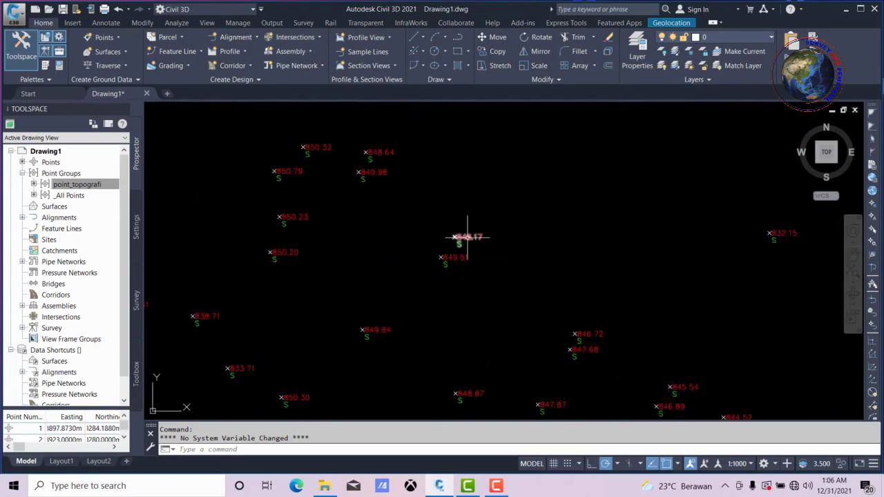
scroll(464, 237, "down", 2)
scroll(410, 214, "up", 3)
scroll(432, 195, "up", 3)
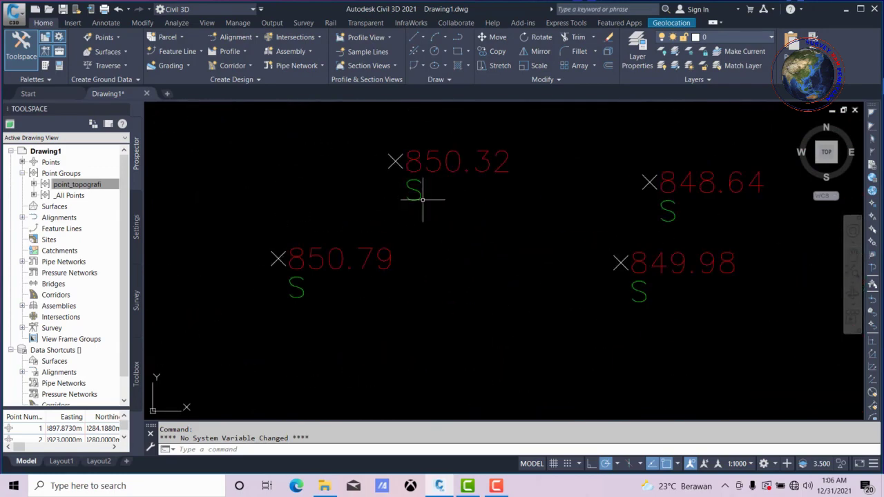
scroll(419, 207, "down", 7)
scroll(416, 203, "down", 2)
scroll(361, 256, "up", 4)
scroll(353, 248, "up", 2)
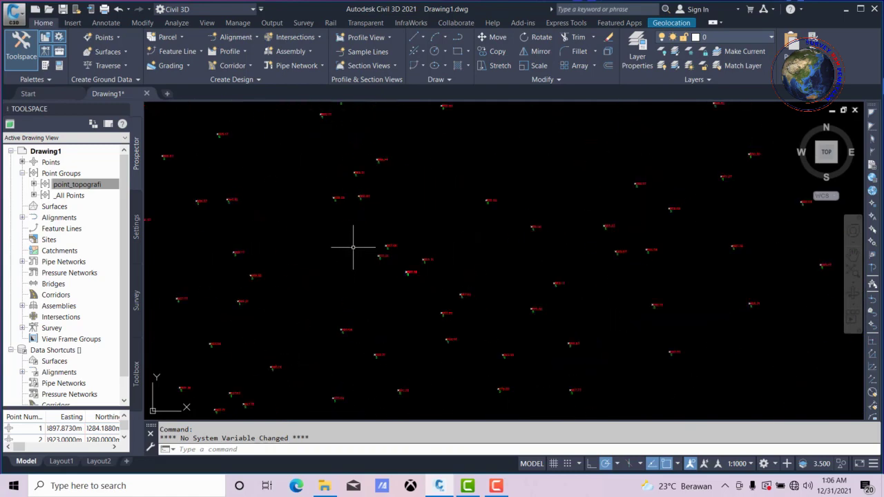
scroll(342, 207, "up", 3)
scroll(345, 196, "up", 2)
scroll(375, 217, "down", 8)
scroll(375, 222, "down", 3)
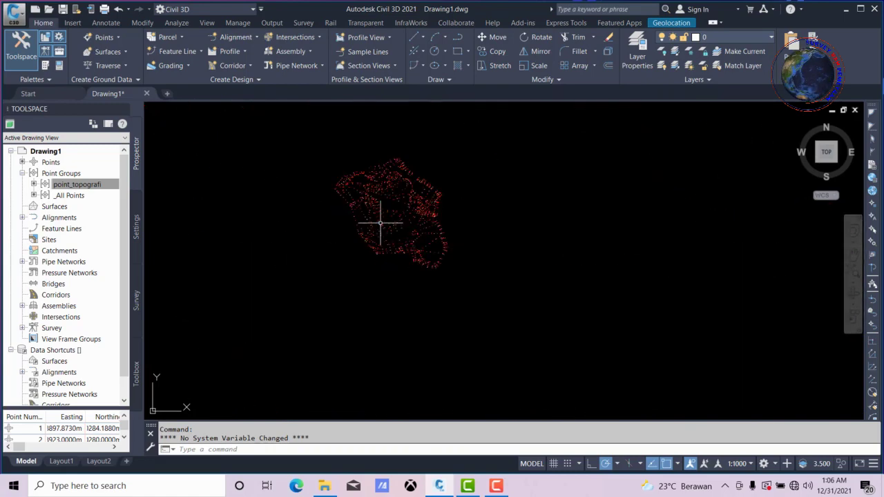
scroll(401, 191, "down", 1)
scroll(371, 223, "up", 3)
scroll(380, 214, "up", 2)
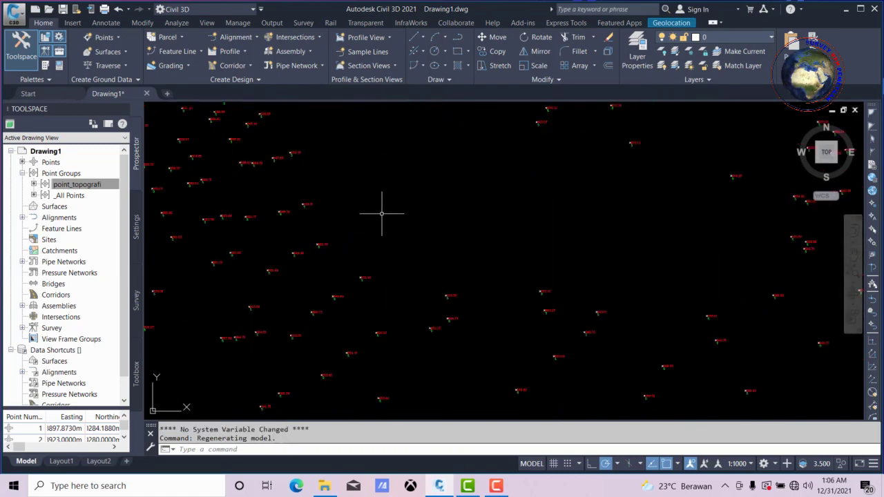
scroll(371, 238, "up", 1)
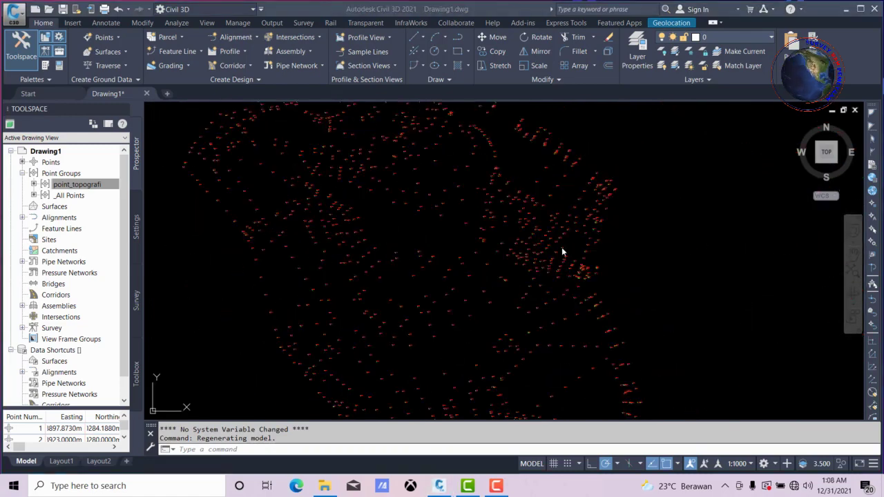